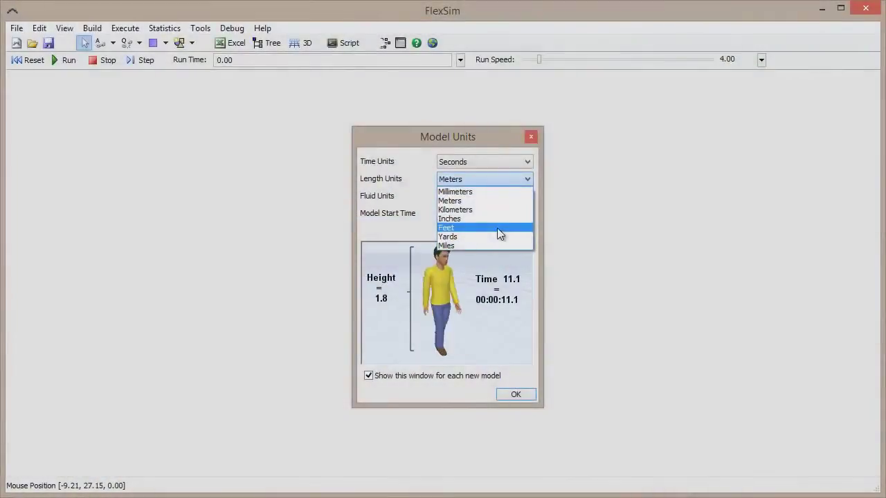
Step: Change the model's length units from Meters to Feet and confirm
click(497, 227)
click(522, 396)
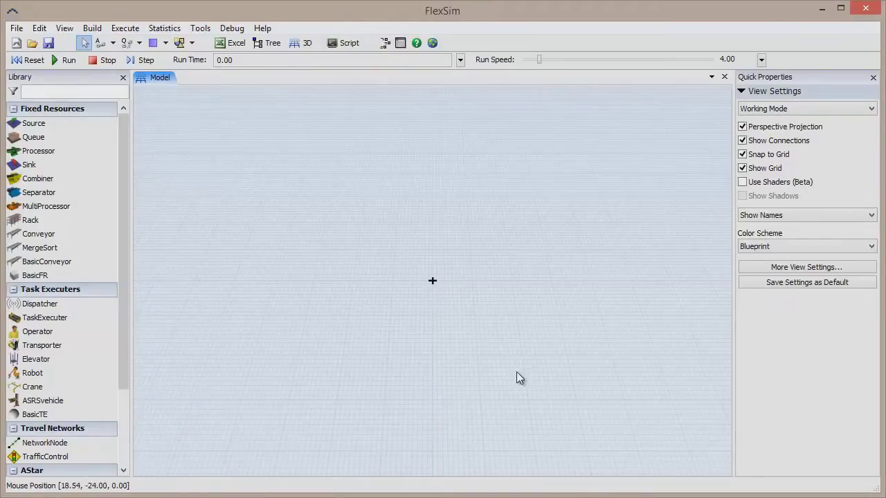
click(201, 29)
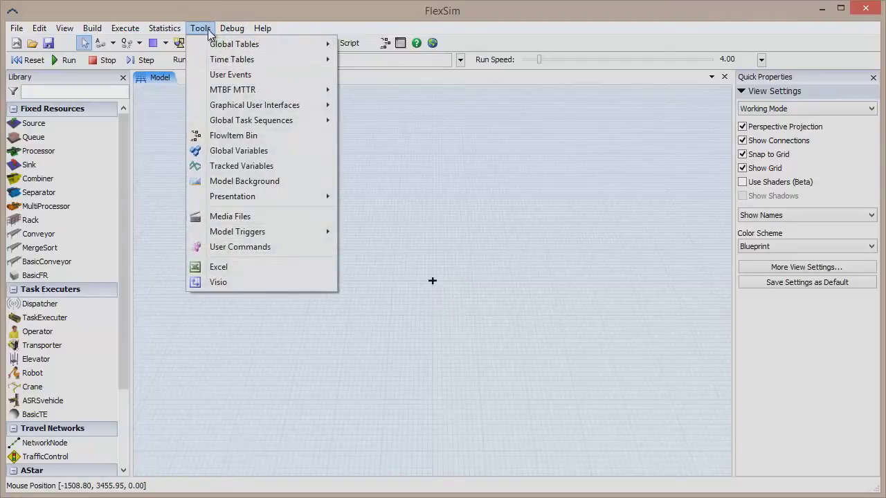
Step: Start the Model Background wizard using an AutoCAD Drawing (.dxf or .dwg) source
click(293, 183)
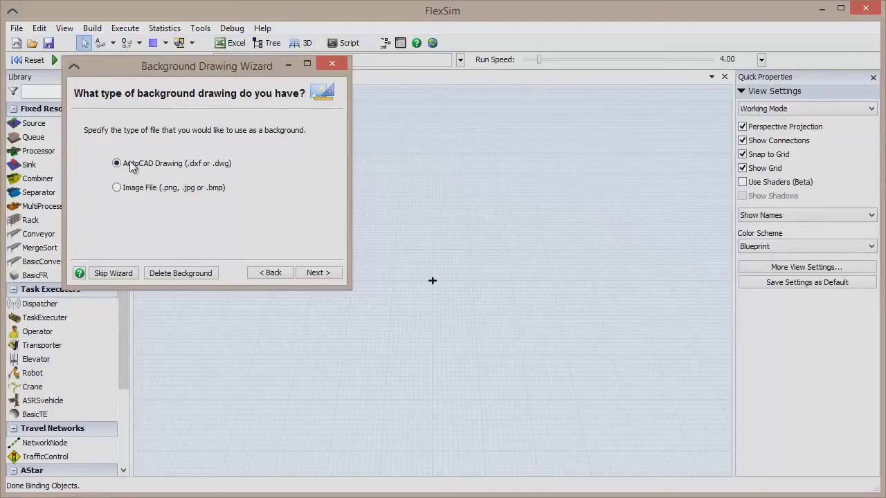
click(316, 273)
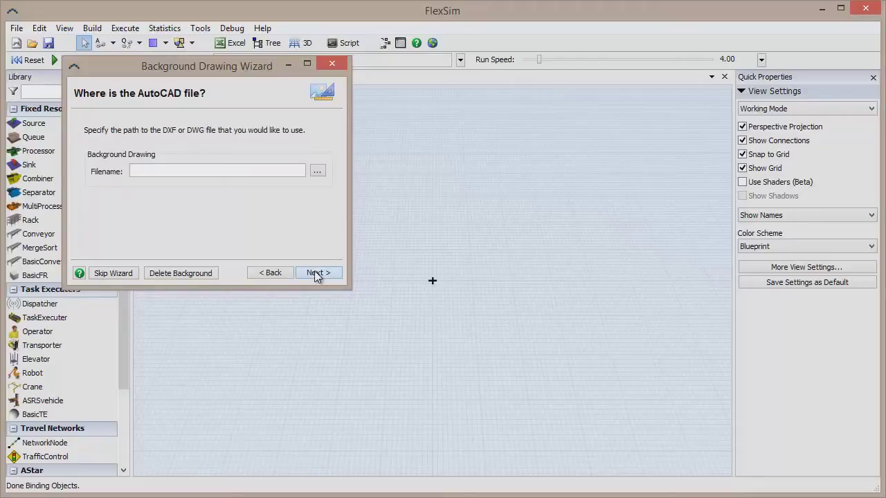
Step: Load 1344465490.dwg from Desktop > CAD Drawings as the background file
click(317, 171)
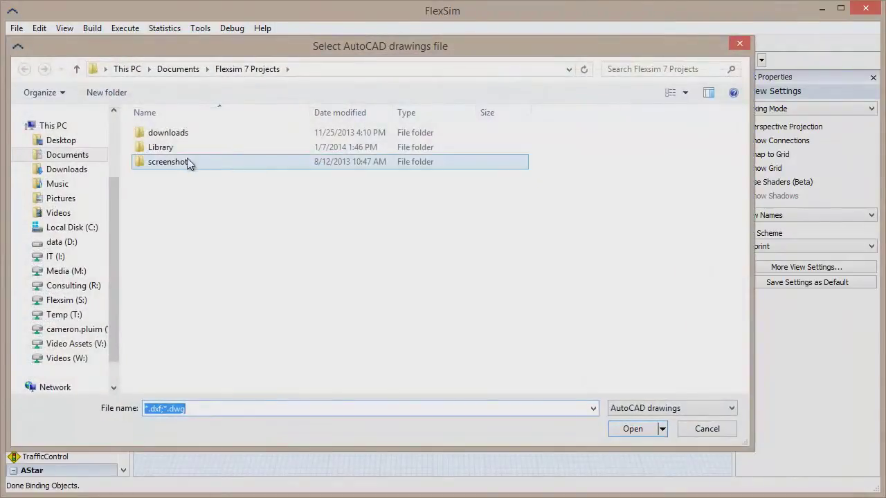
click(60, 140)
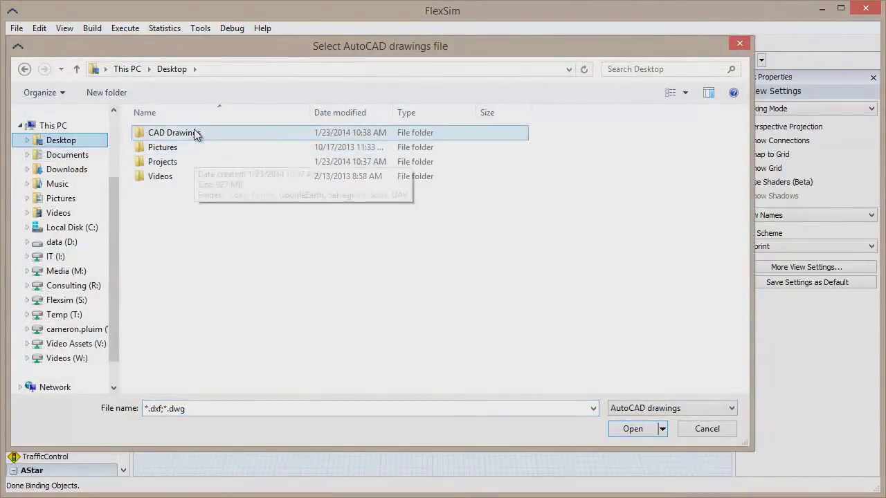
double_click(187, 133)
click(188, 147)
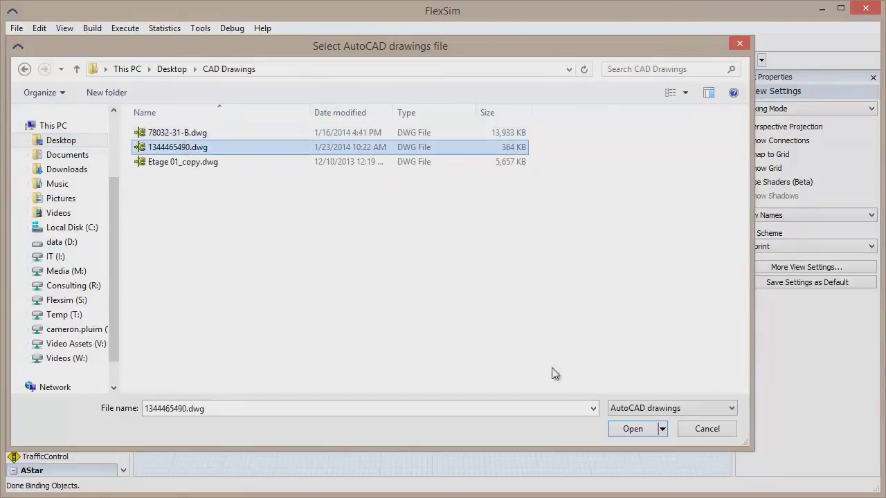
click(632, 429)
drag(272, 171, 297, 166)
click(294, 168)
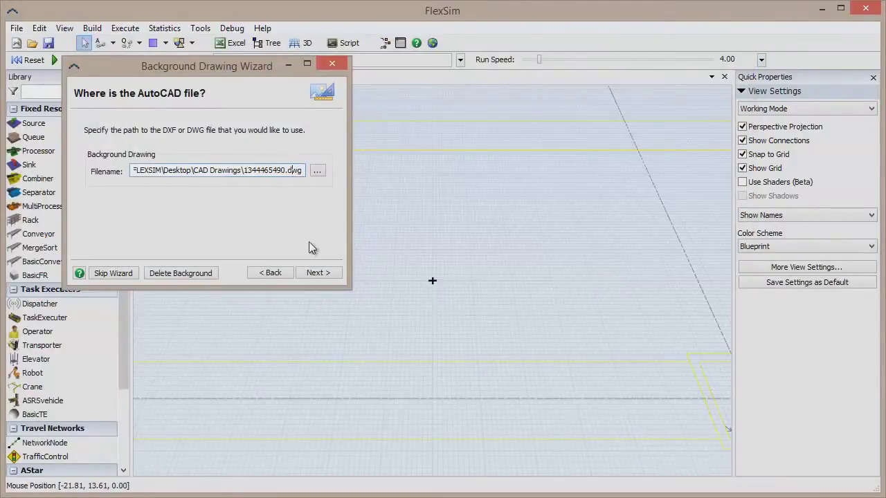
Step: Recolour the A-WALL layer teal-blue and hide the A-GRID layer
click(318, 273)
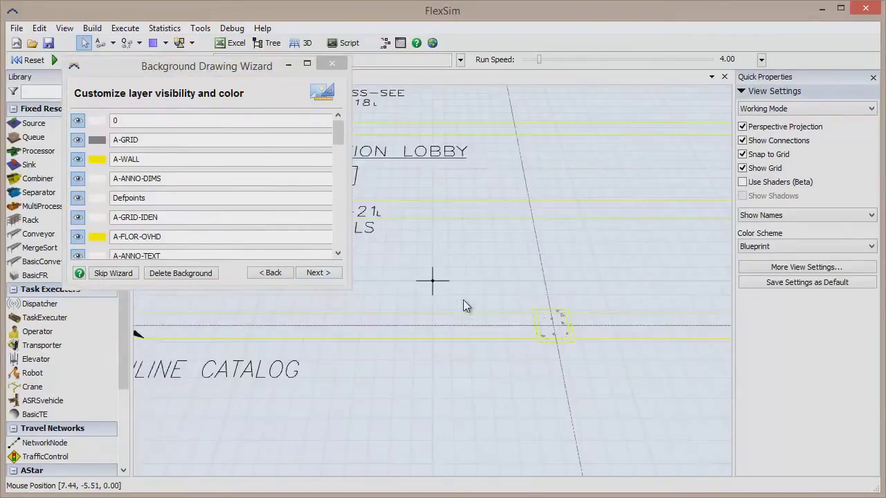
scroll(464, 301, down, 2)
scroll(461, 308, down, 5)
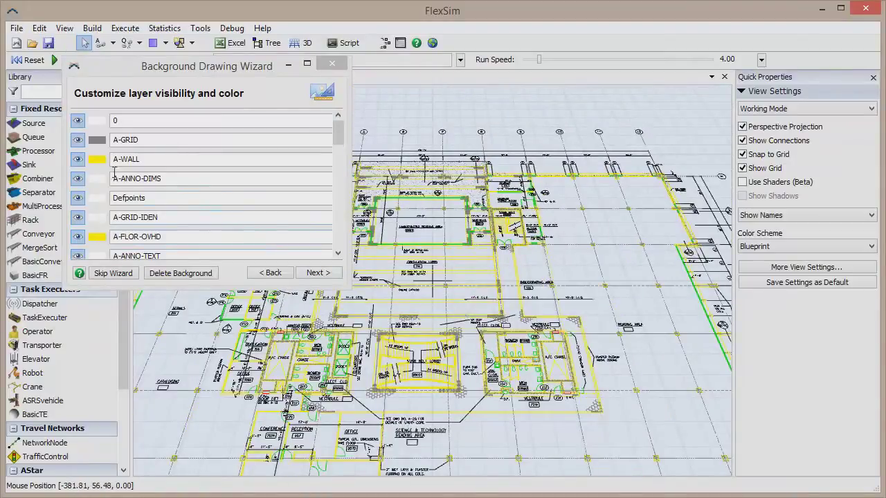
click(78, 140)
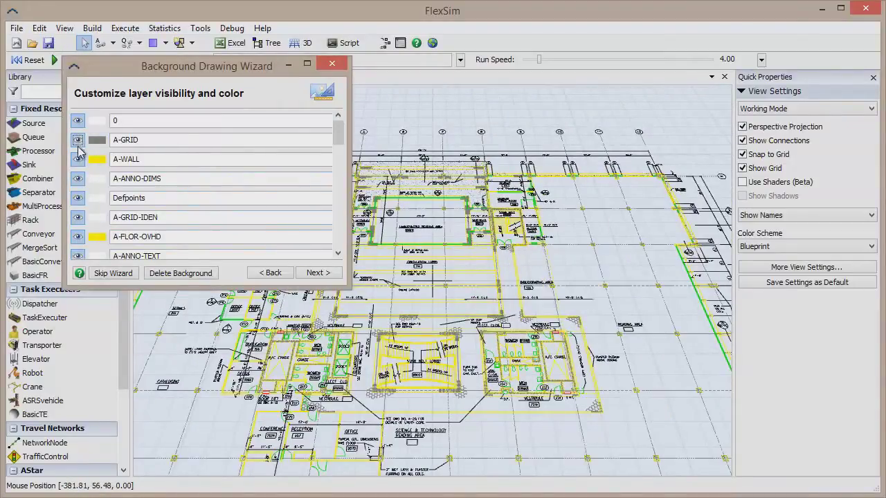
click(97, 159)
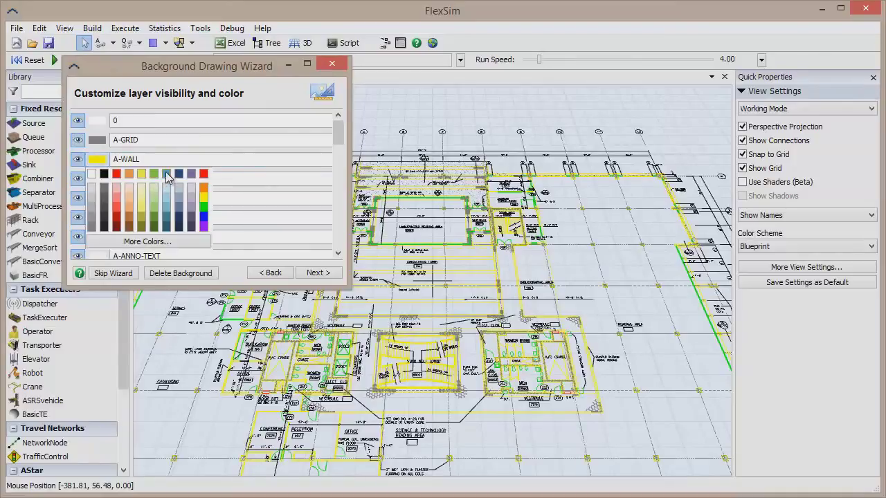
click(166, 174)
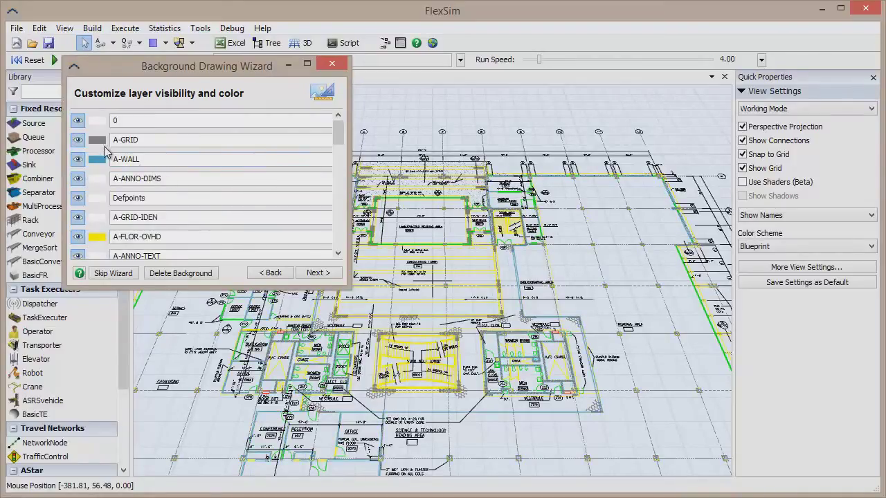
click(78, 140)
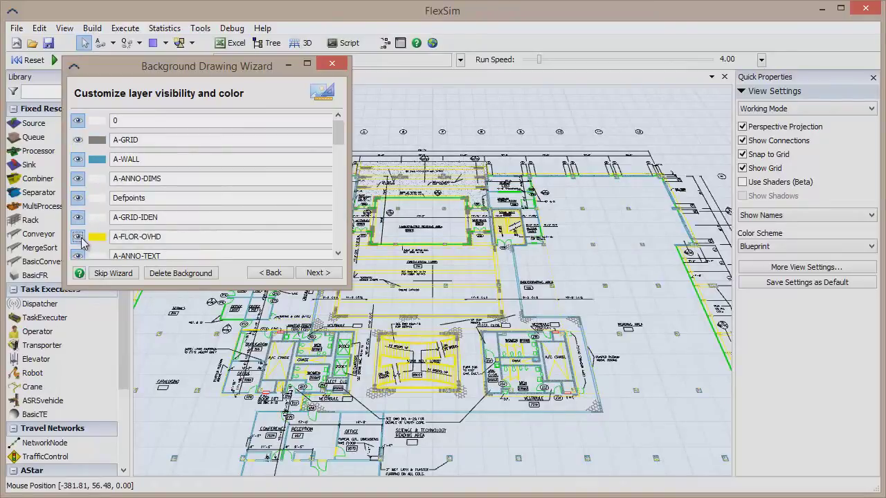
Step: Set the background's X and Y position to 0 on the orientation page
click(320, 273)
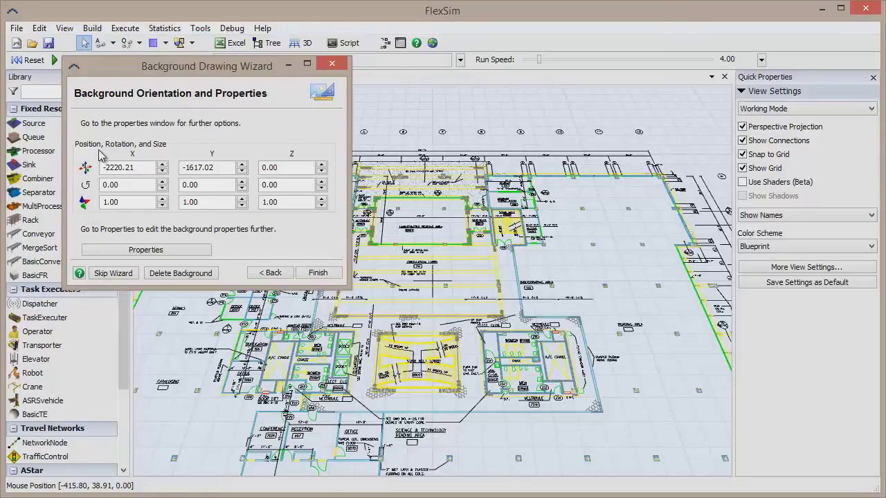
double_click(141, 169)
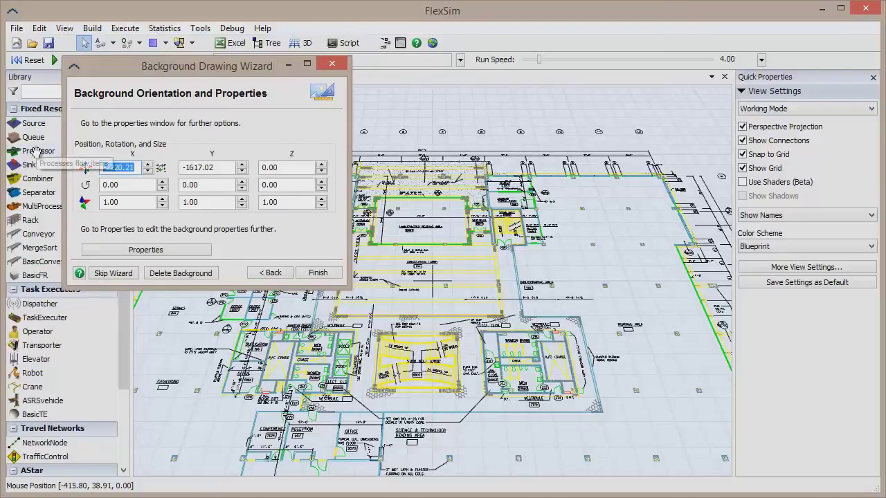
text(0)
click(207, 168)
double_click(208, 169)
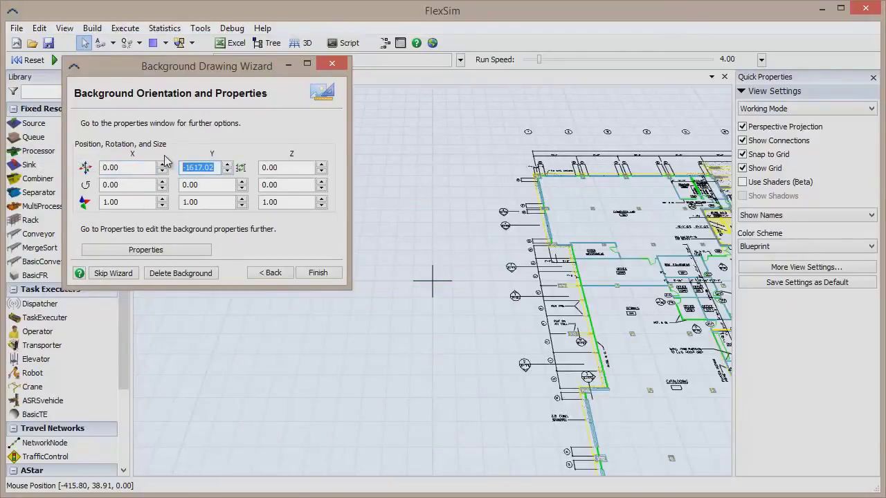
text(0)
key(Return)
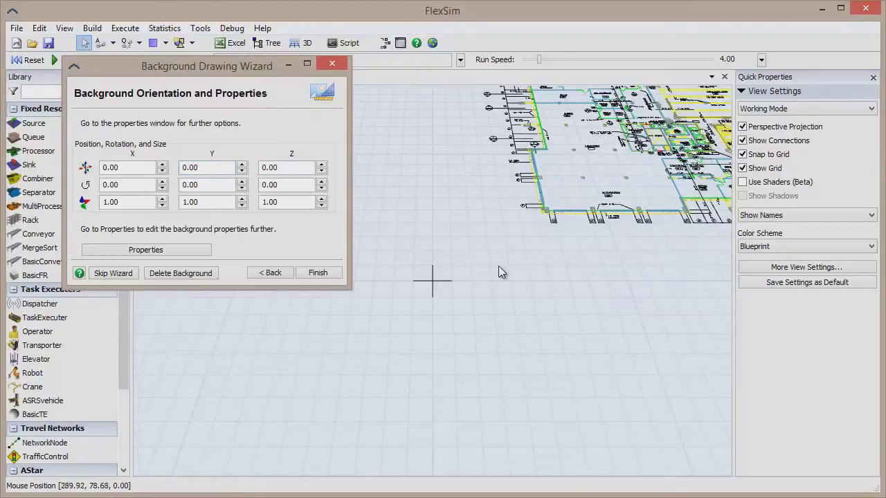
Step: Delete Processor2 from the model and pan across the floor plan
drag(524, 255, 343, 428)
scroll(420, 395, up, 5)
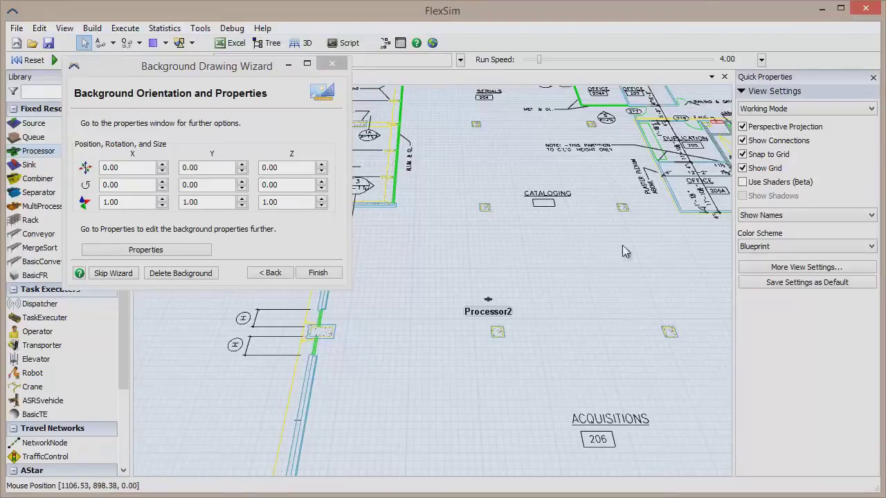
click(488, 305)
key(Delete)
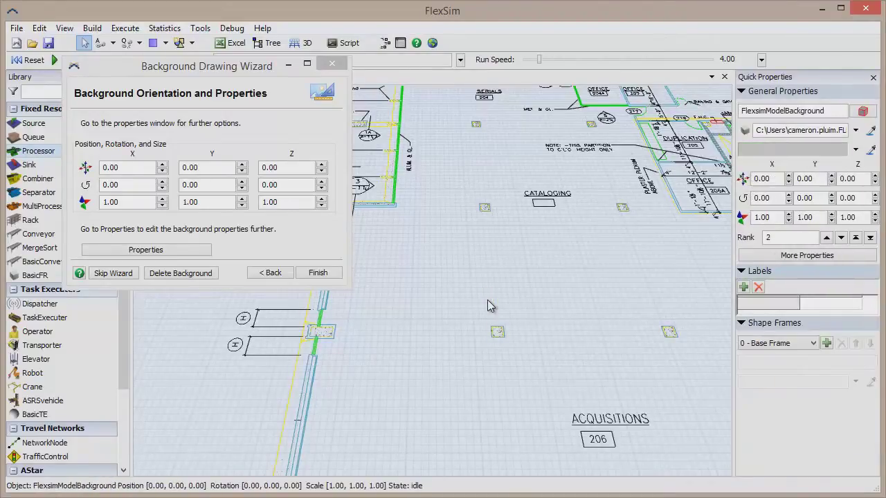
click(445, 313)
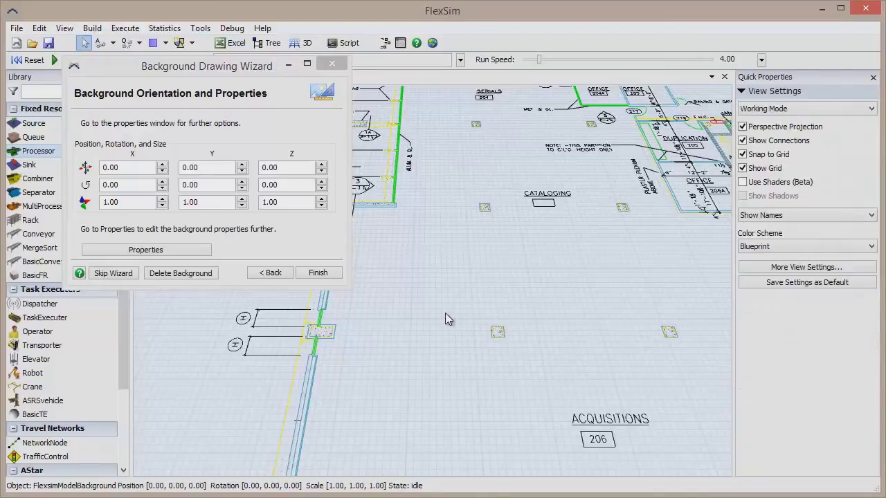
scroll(445, 319, down, 10)
drag(443, 348, 488, 322)
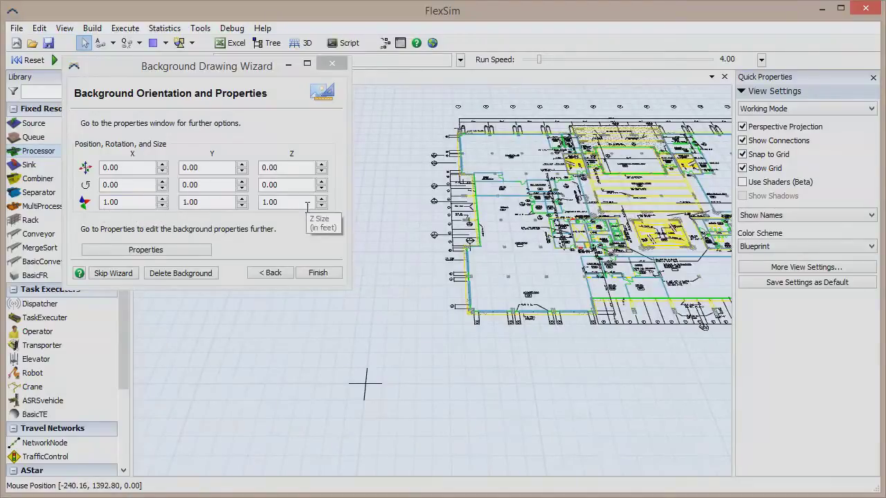
Step: Set the background size to 0.08333 on X and Y and 0.0833 on Z
click(128, 202)
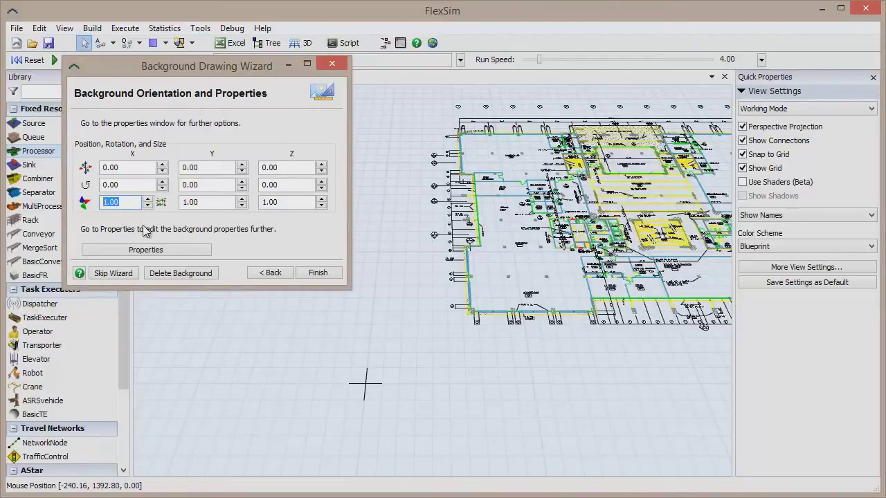
text(0.08333)
key(Tab)
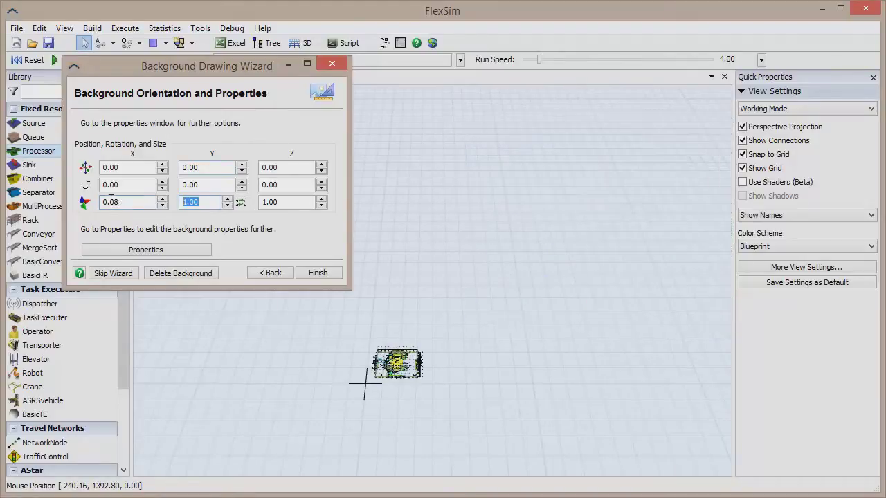
text(0)
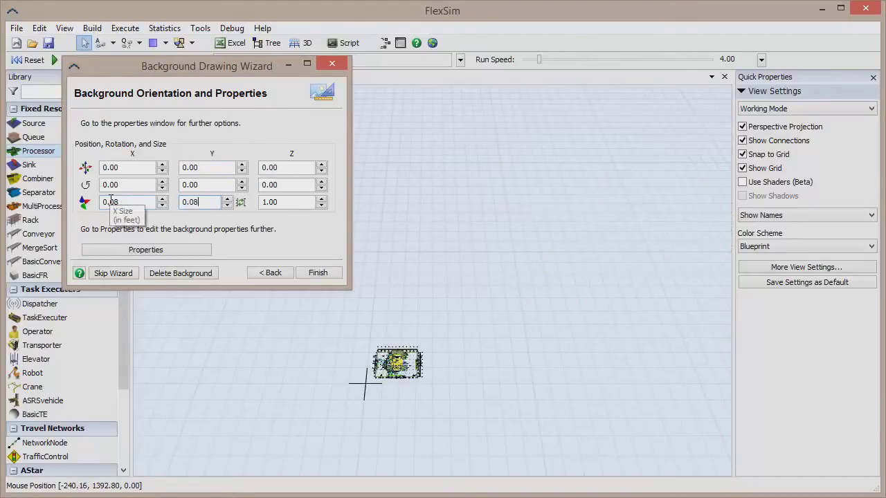
text(.08333)
key(Tab)
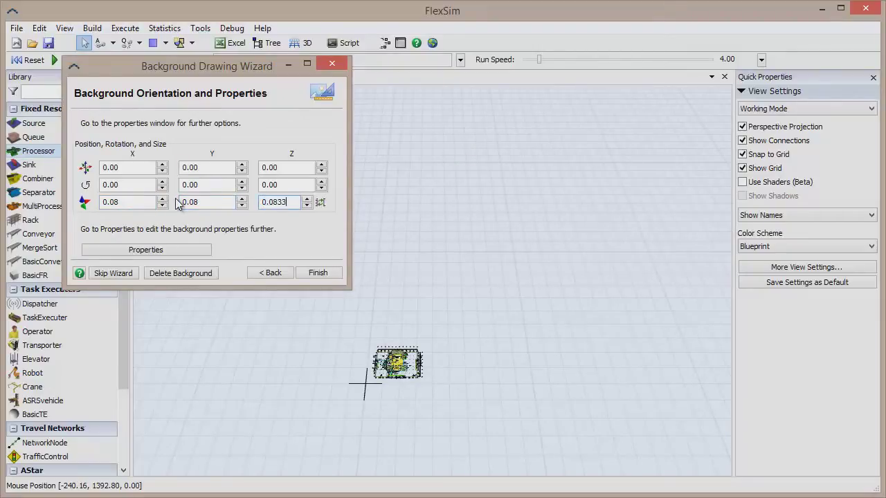
text(0.0833)
key(Tab)
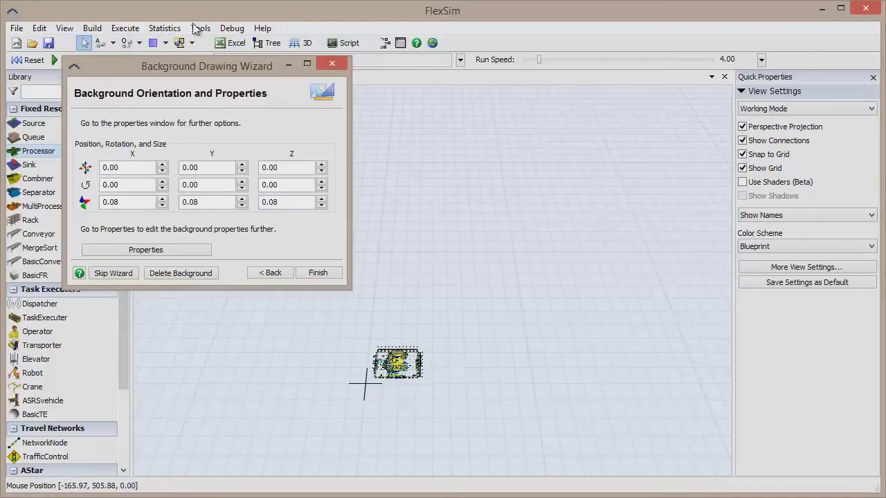
click(39, 27)
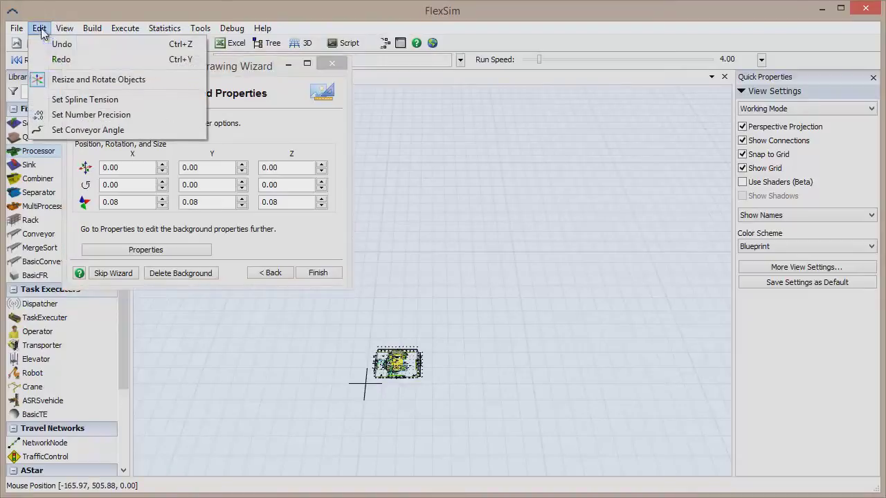
Step: Set number precision to 5 decimals and frame the shrunken floor plan
click(91, 115)
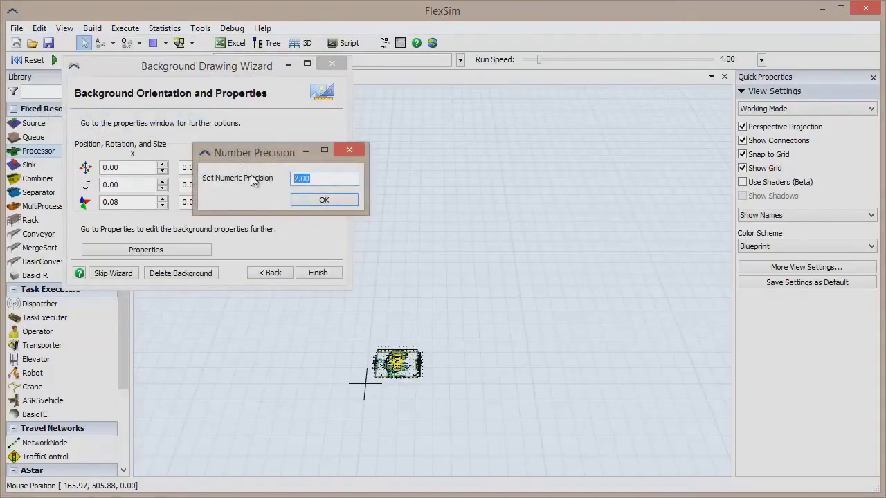
text(5)
click(325, 199)
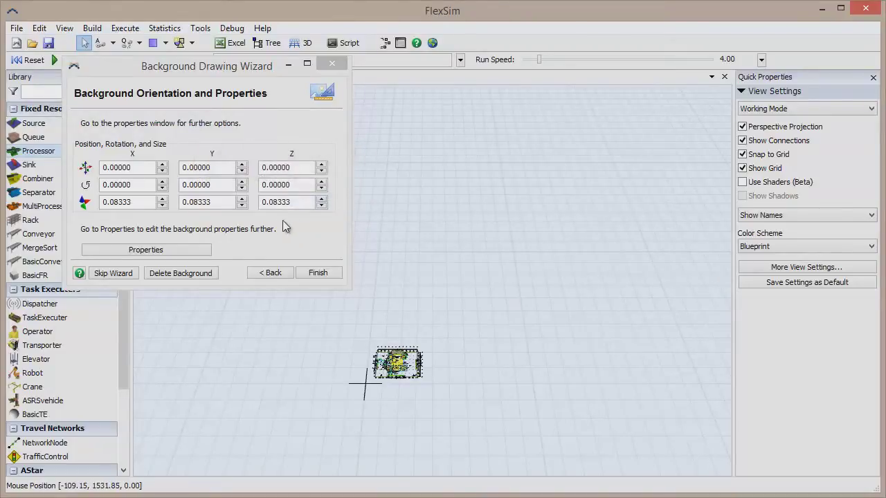
drag(418, 297, 476, 252)
scroll(453, 311, up, 5)
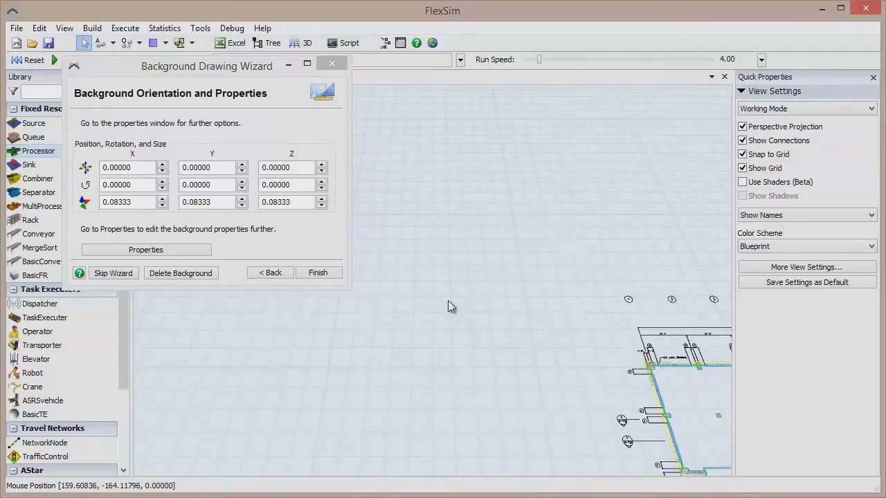
drag(444, 272, 290, 117)
scroll(360, 208, down, 2)
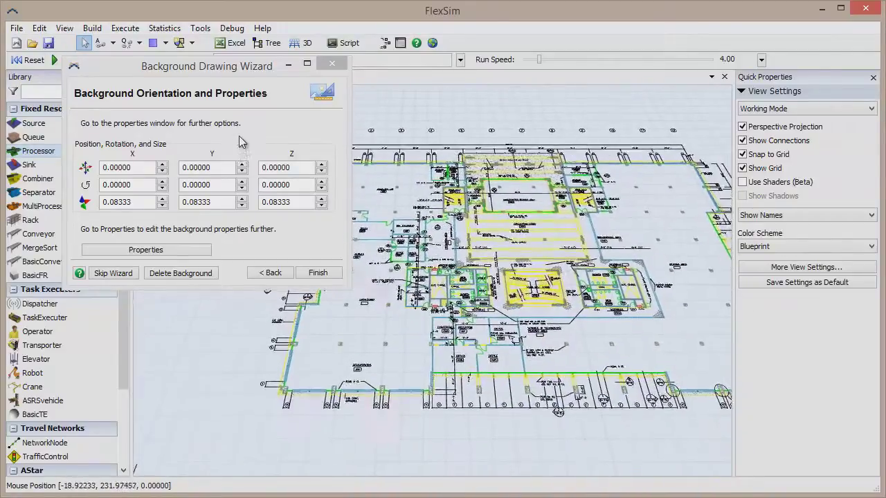
Step: Finish the background wizard and drop a Processor onto the floor plan
click(317, 274)
scroll(312, 339, up, 4)
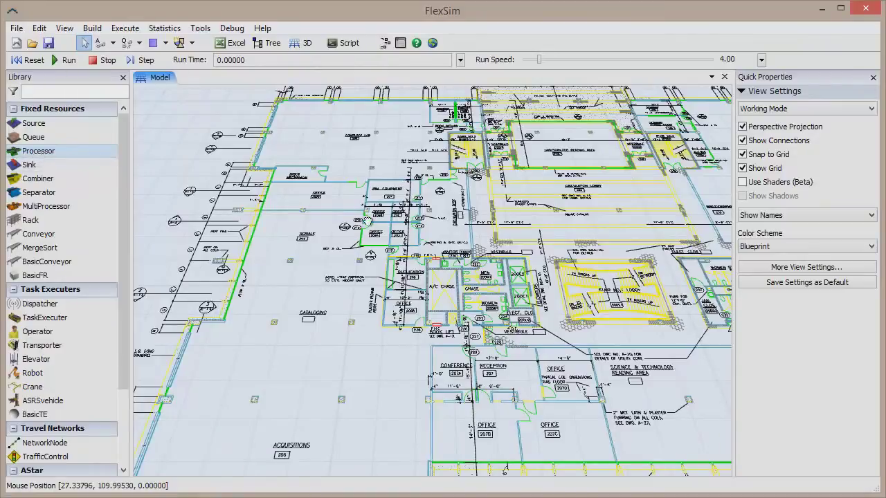
mouse_move(383, 187)
mouse_down()
mouse_move(395, 200)
mouse_move(375, 184)
mouse_move(384, 178)
mouse_up()
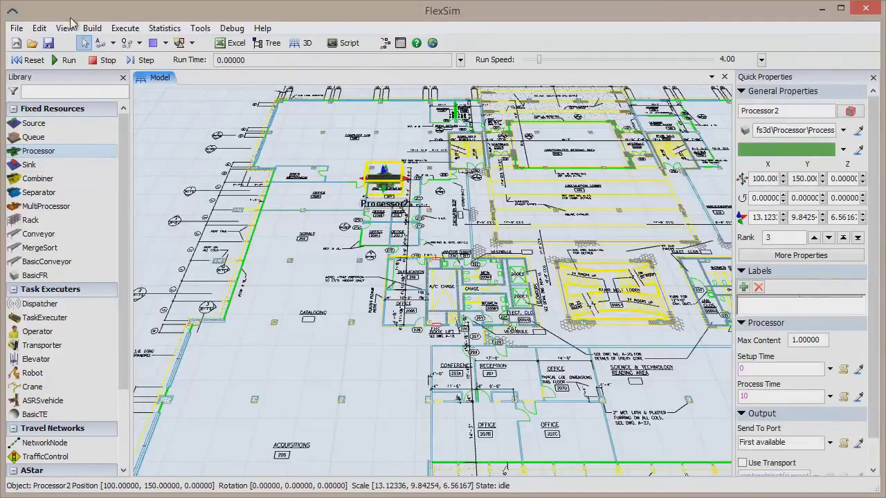
Step: Reopen Model Background and skip the wizard to reach the background's properties window
click(200, 27)
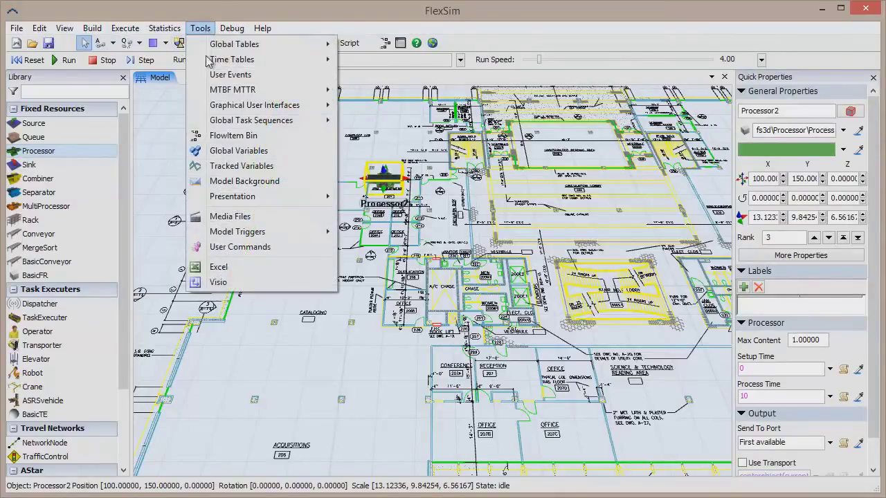
click(281, 181)
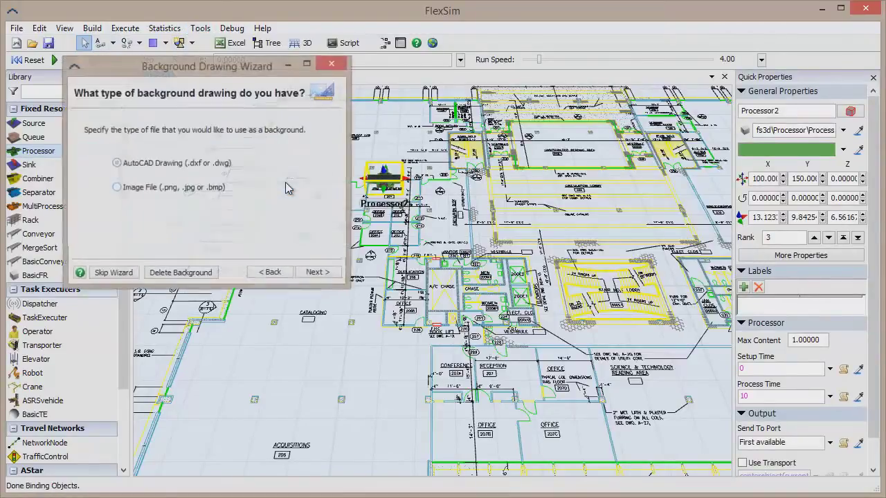
click(113, 273)
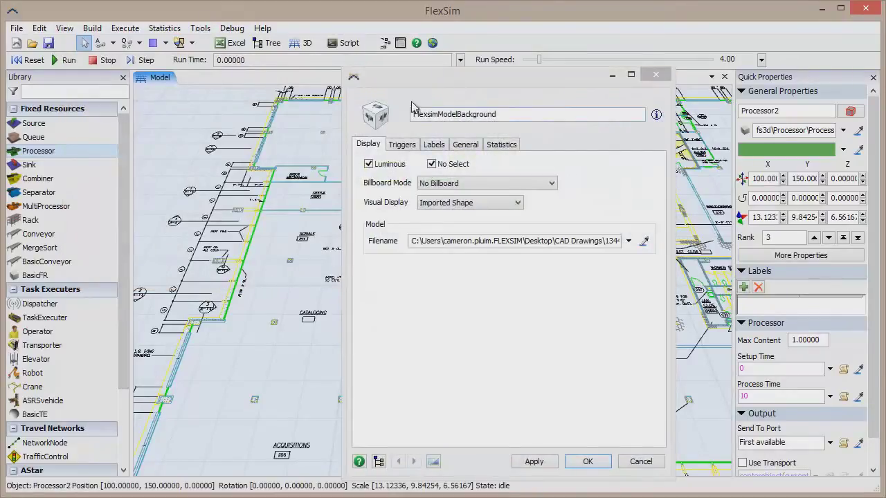
click(293, 289)
scroll(292, 294, down, 2)
scroll(292, 294, down, 2)
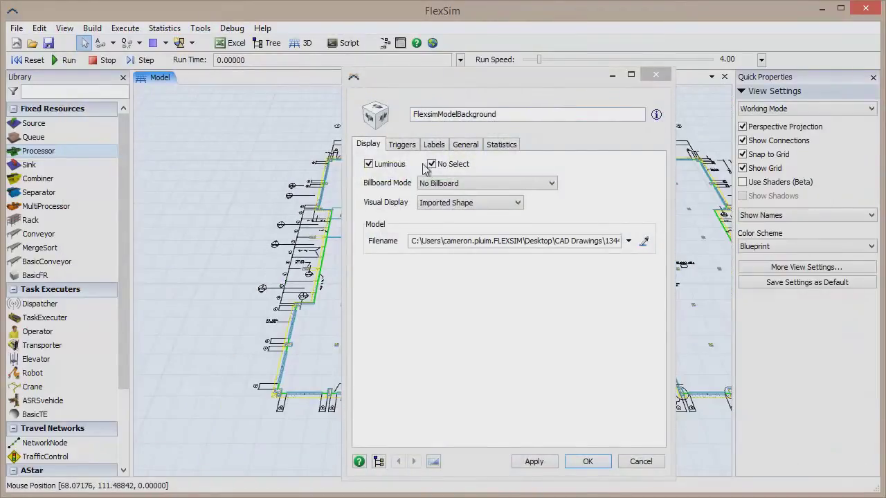
drag(457, 78, 180, 74)
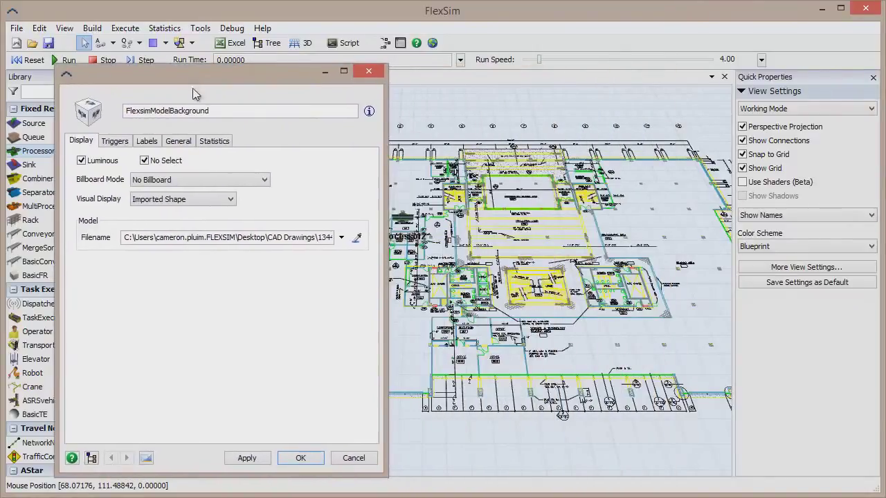
Step: Turn off No Select on the Display tab so the background becomes selectable
click(115, 142)
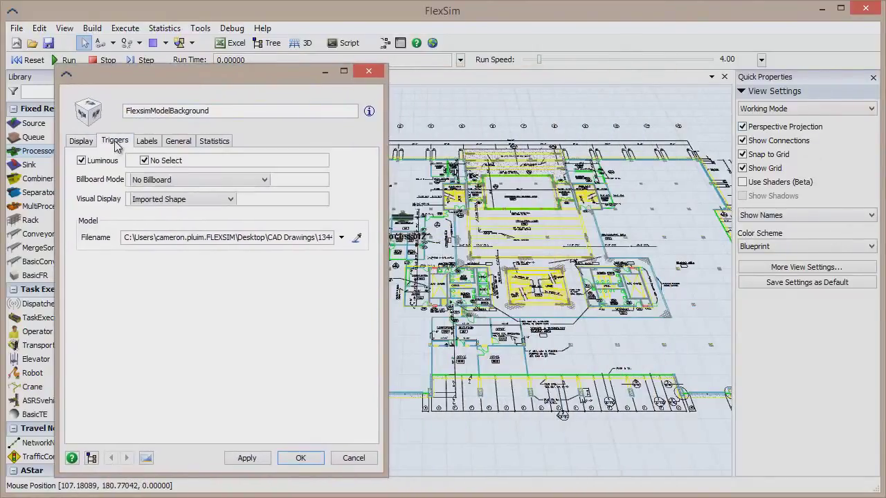
click(95, 143)
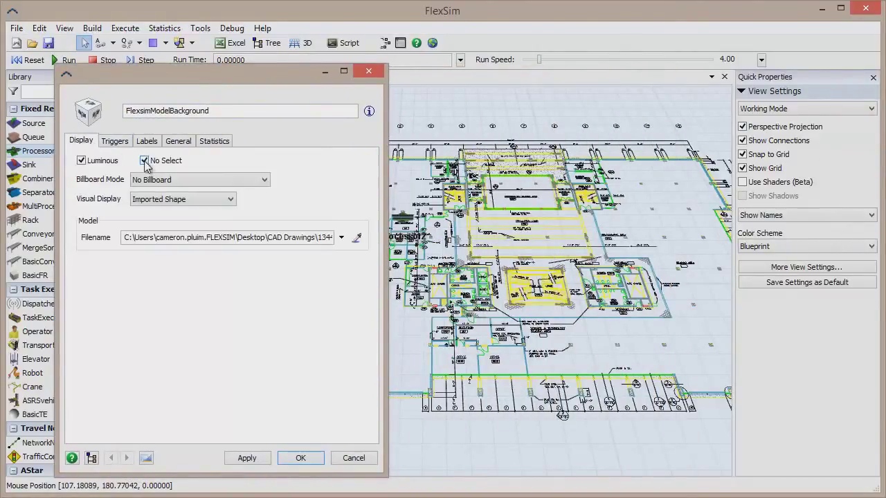
click(145, 162)
click(524, 311)
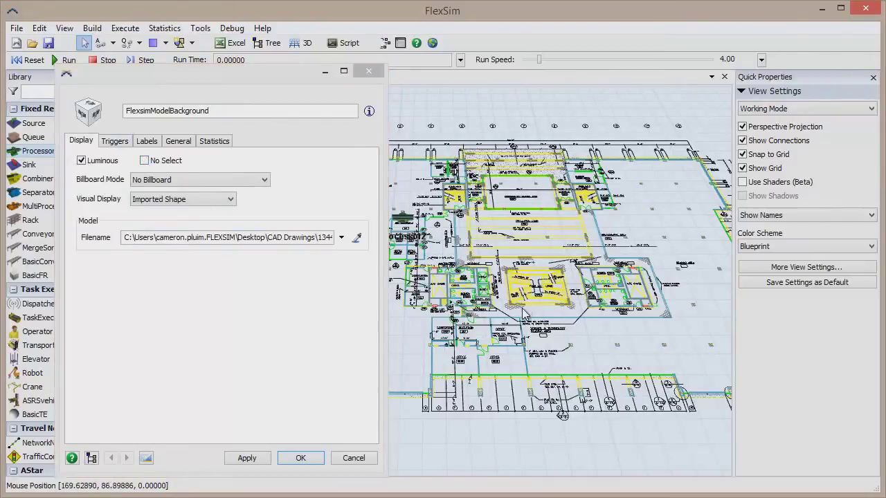